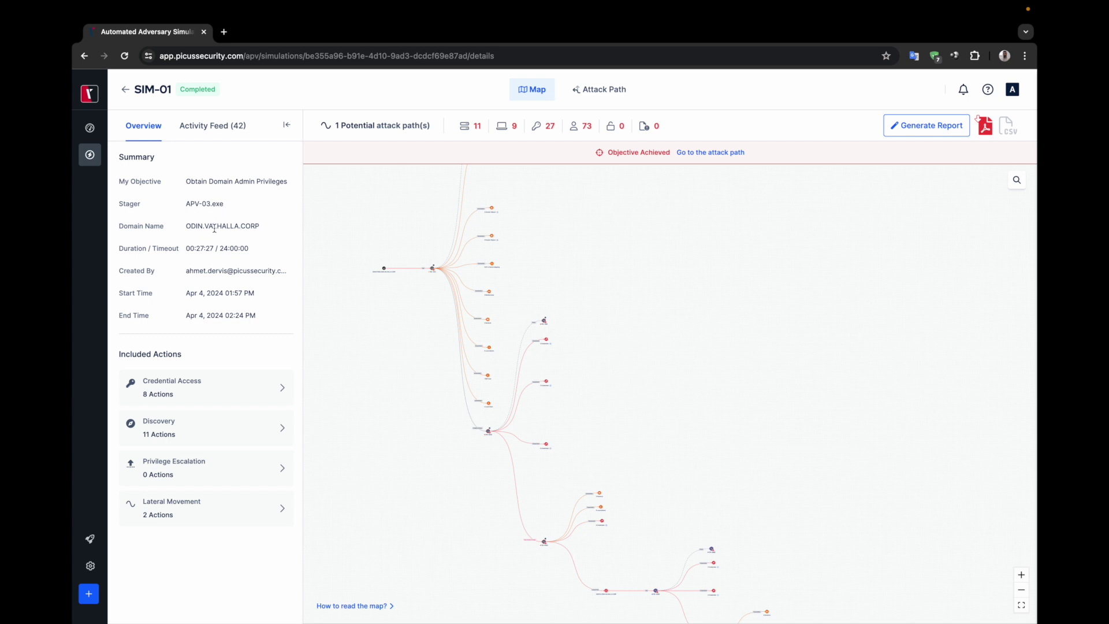
Review the Credential Access (8), Discovery (11) and Lateral Movement (2) action lists, then show the 42-action Activity Feed
left_click(187, 395)
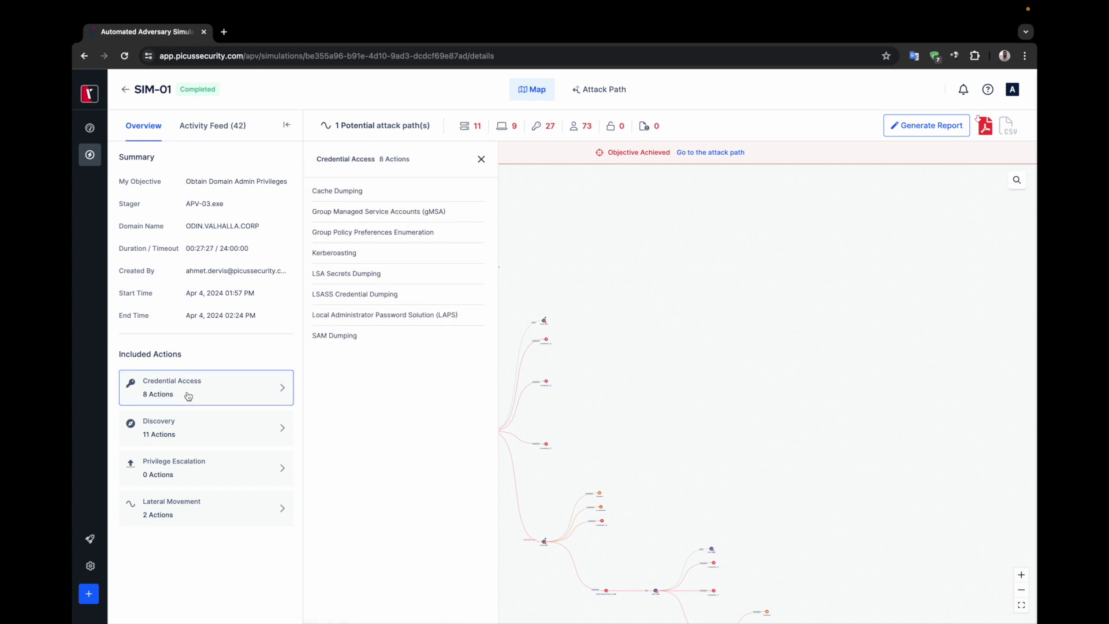
left_click(196, 429)
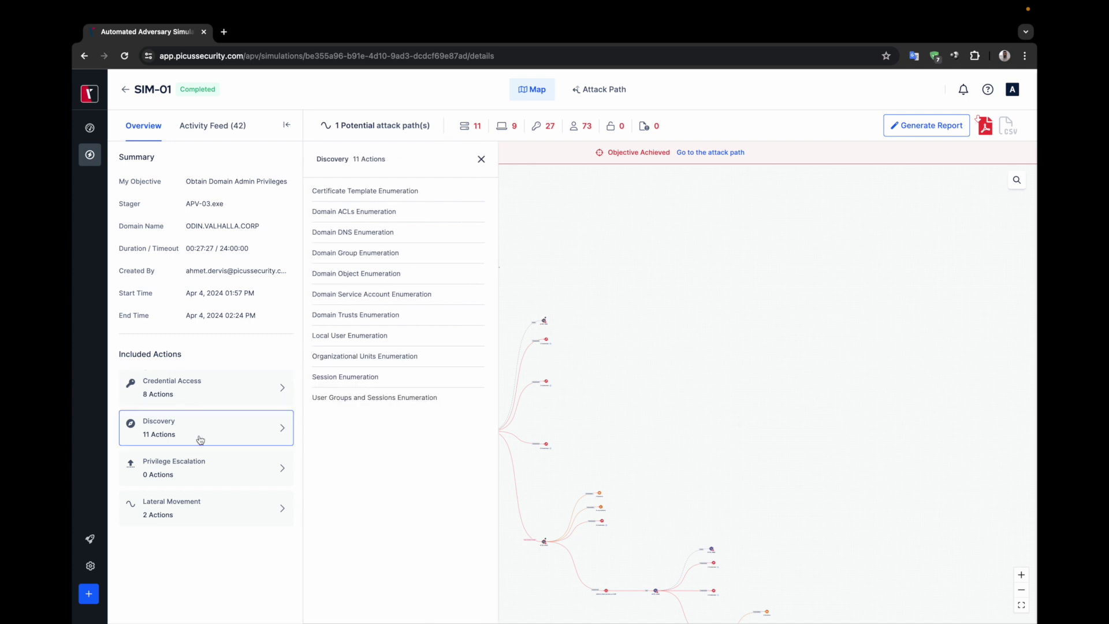
left_click(186, 506)
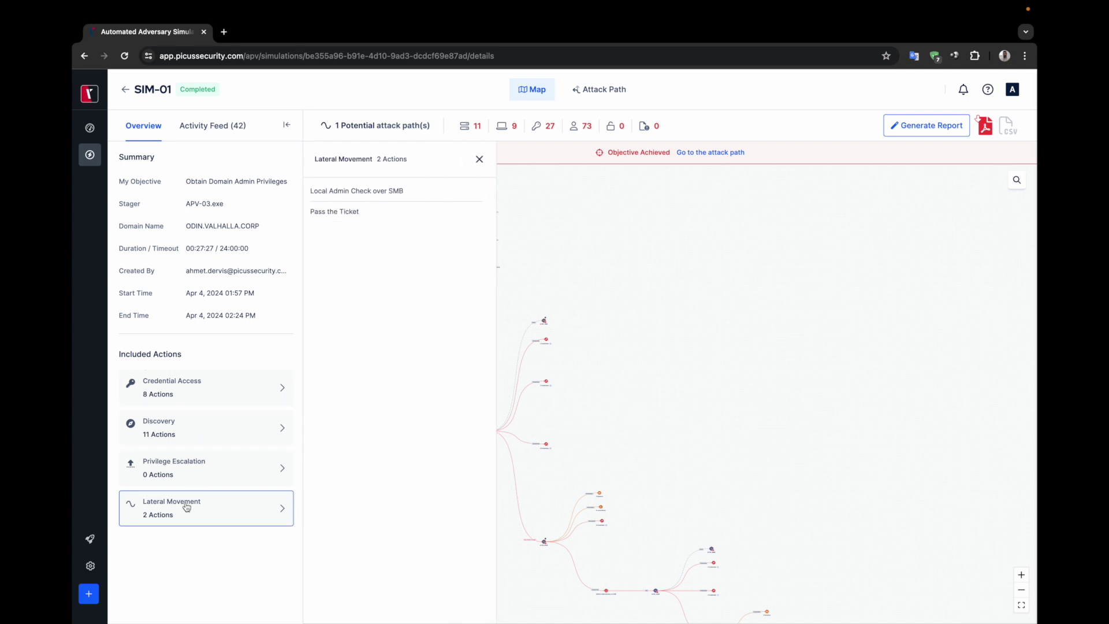
left_click(228, 124)
scroll(226, 272, "down", 2)
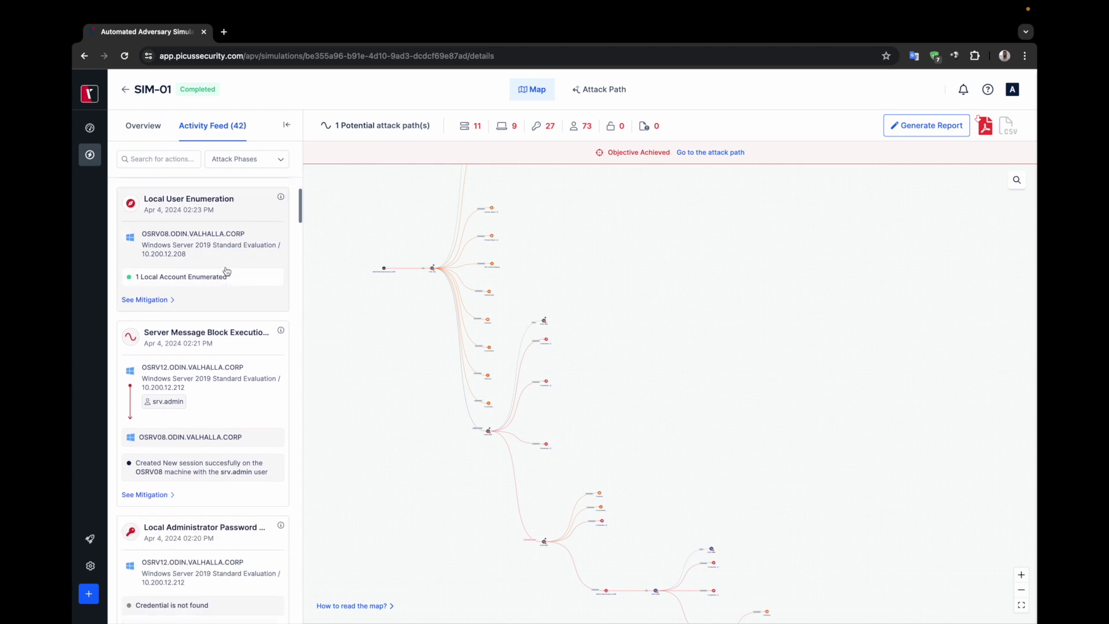
scroll(225, 271, "down", 7)
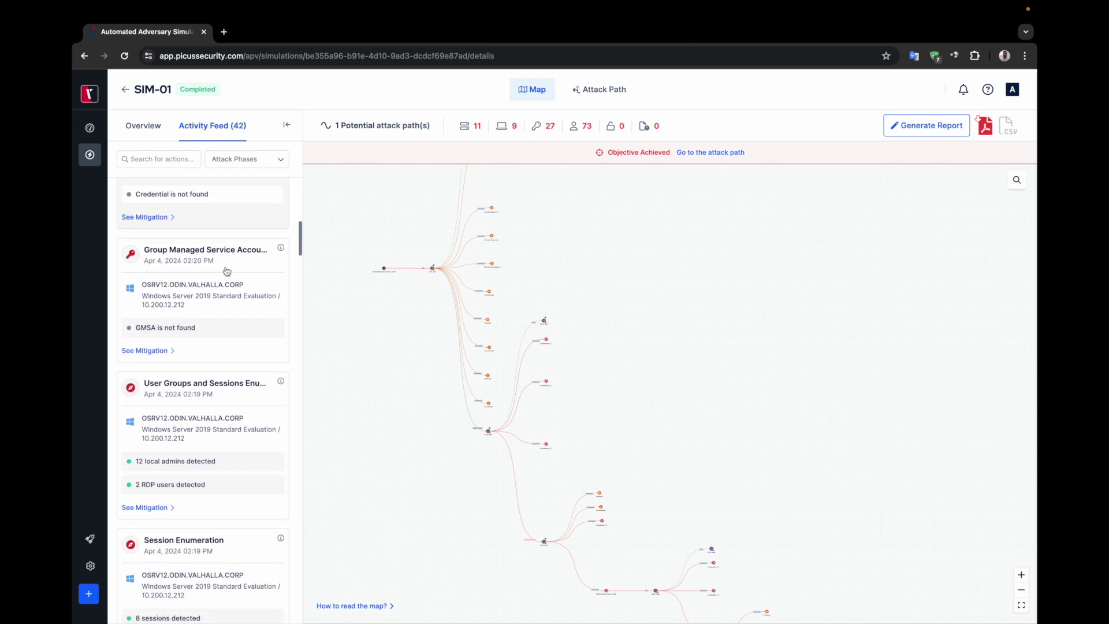
scroll(226, 272, "down", 8)
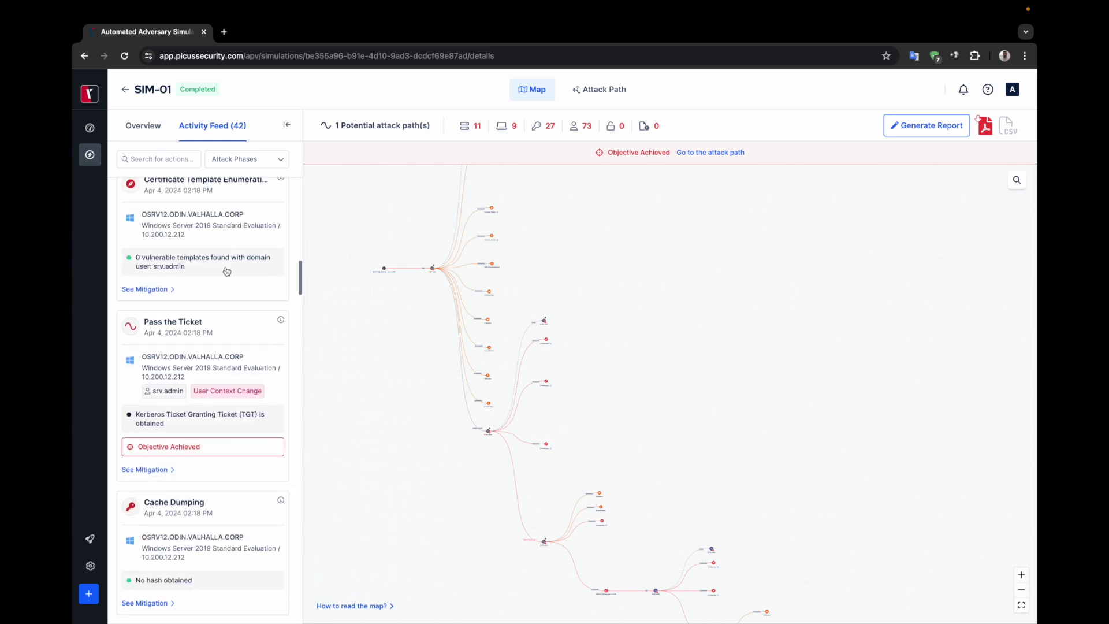
scroll(226, 271, "down", 8)
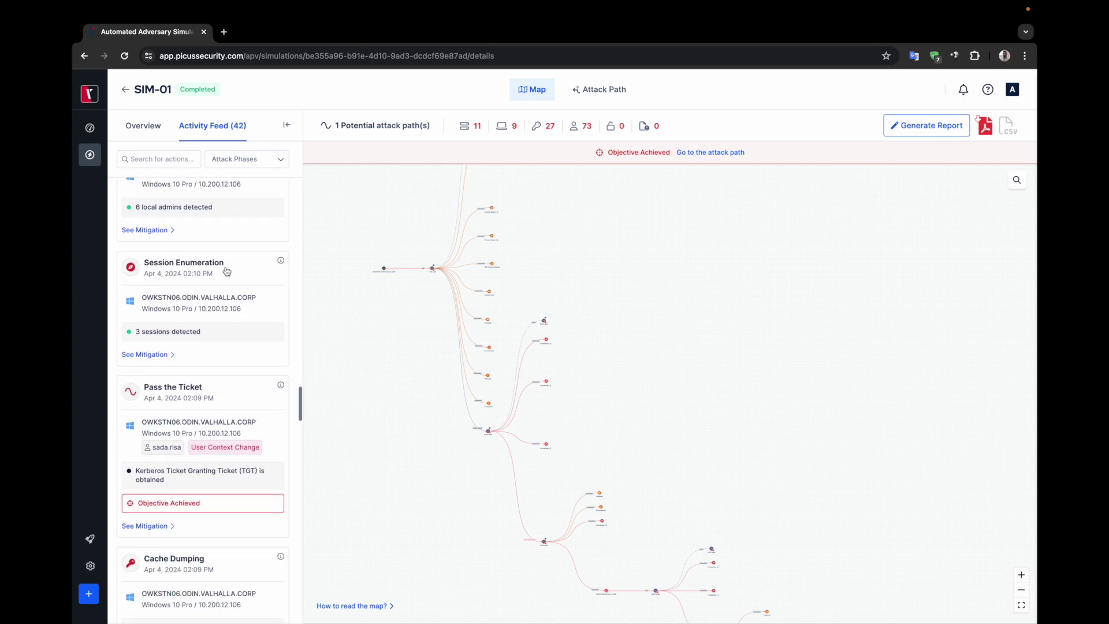
scroll(227, 271, "down", 8)
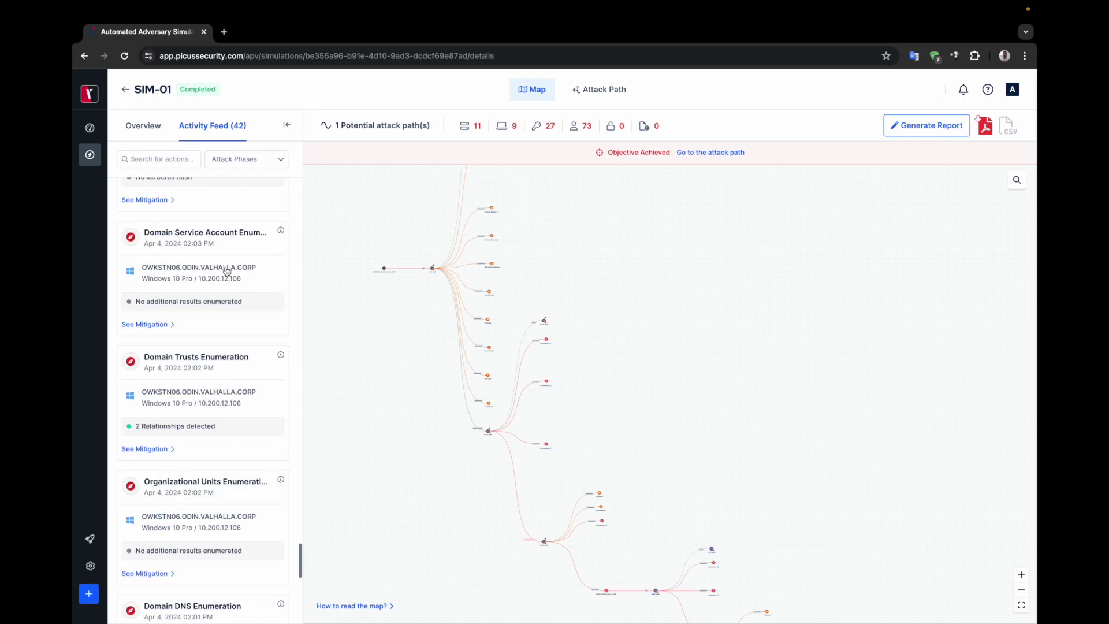
scroll(226, 272, "down", 8)
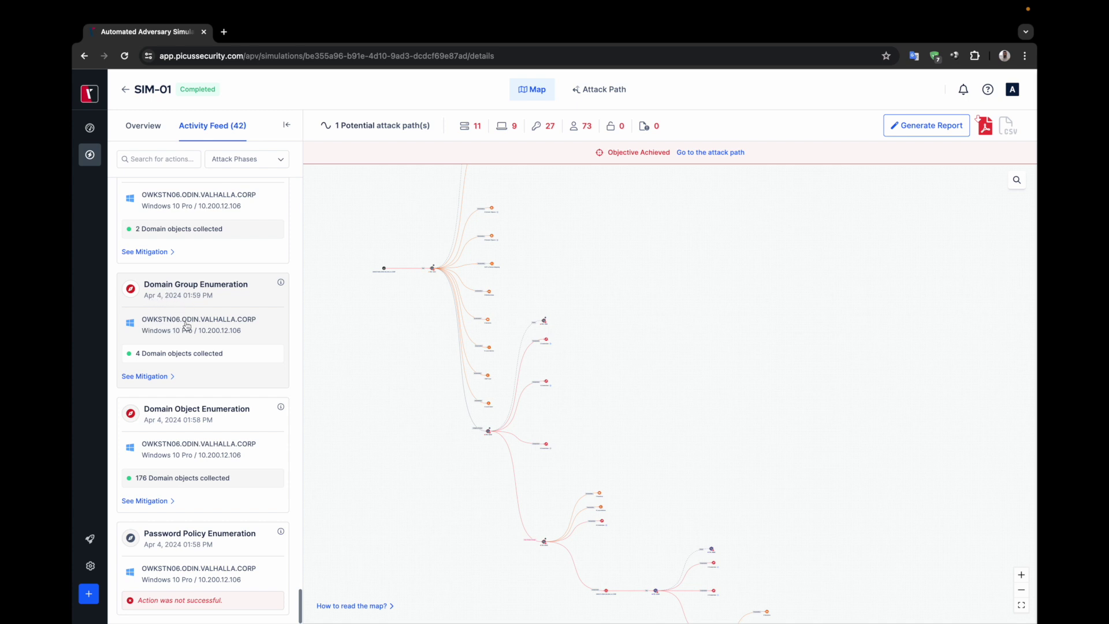
scroll(165, 358, "up", 5)
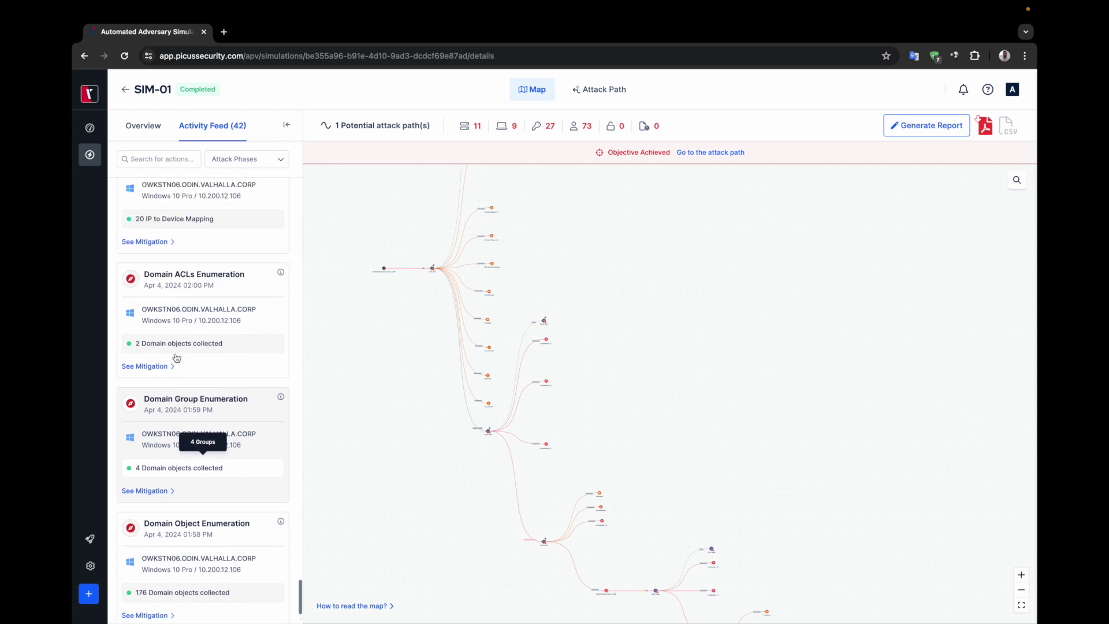
scroll(176, 358, "up", 2)
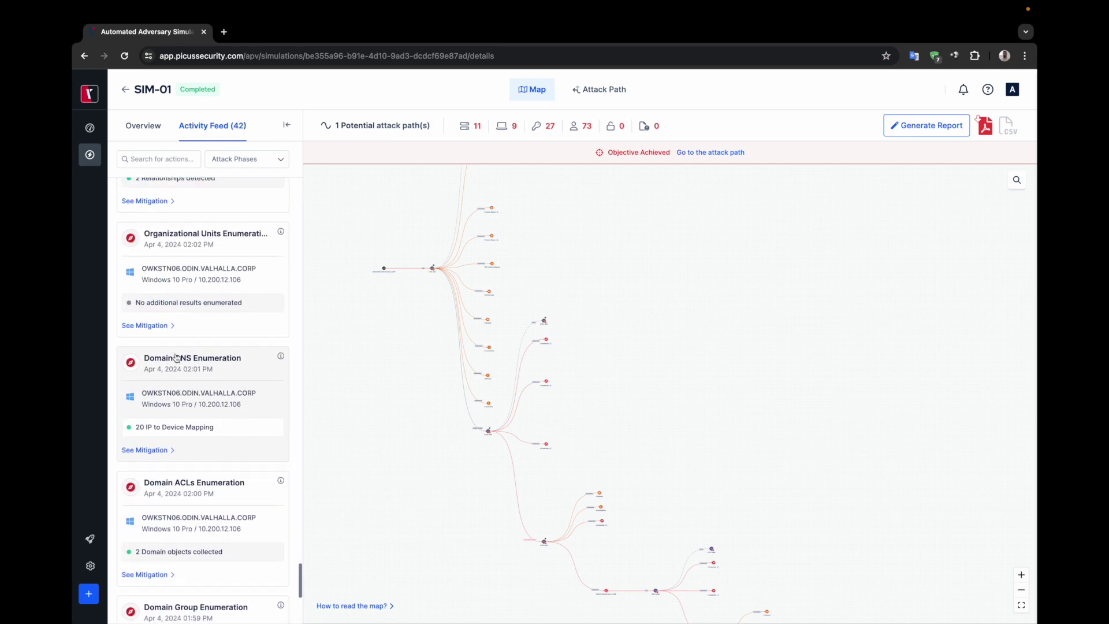
scroll(176, 358, "up", 4)
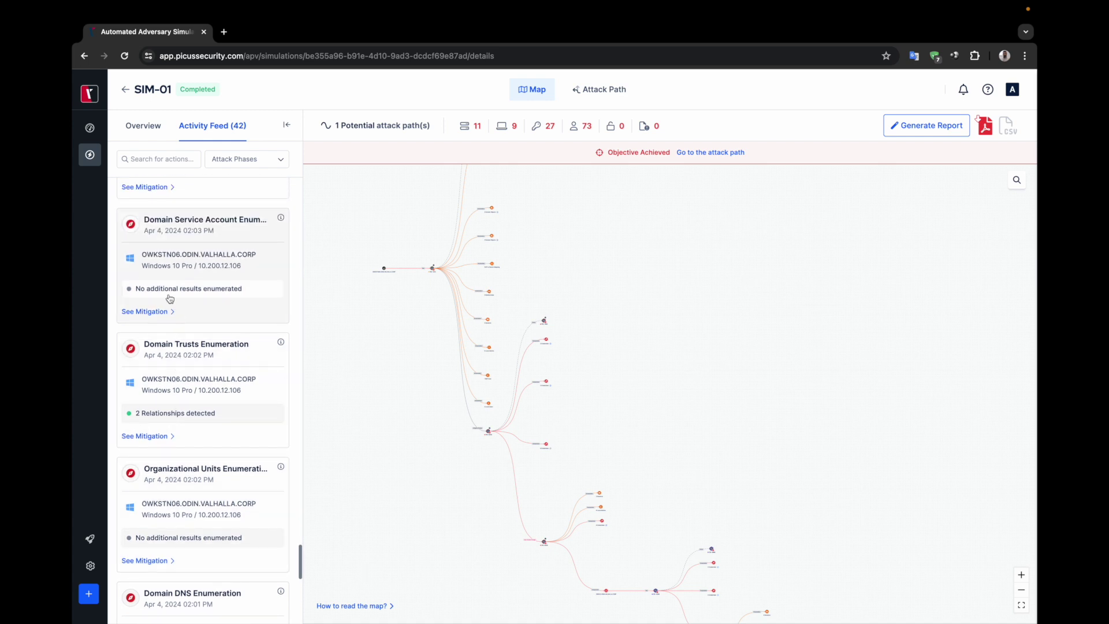
scroll(178, 291, "up", 2)
scroll(180, 291, "up", 5)
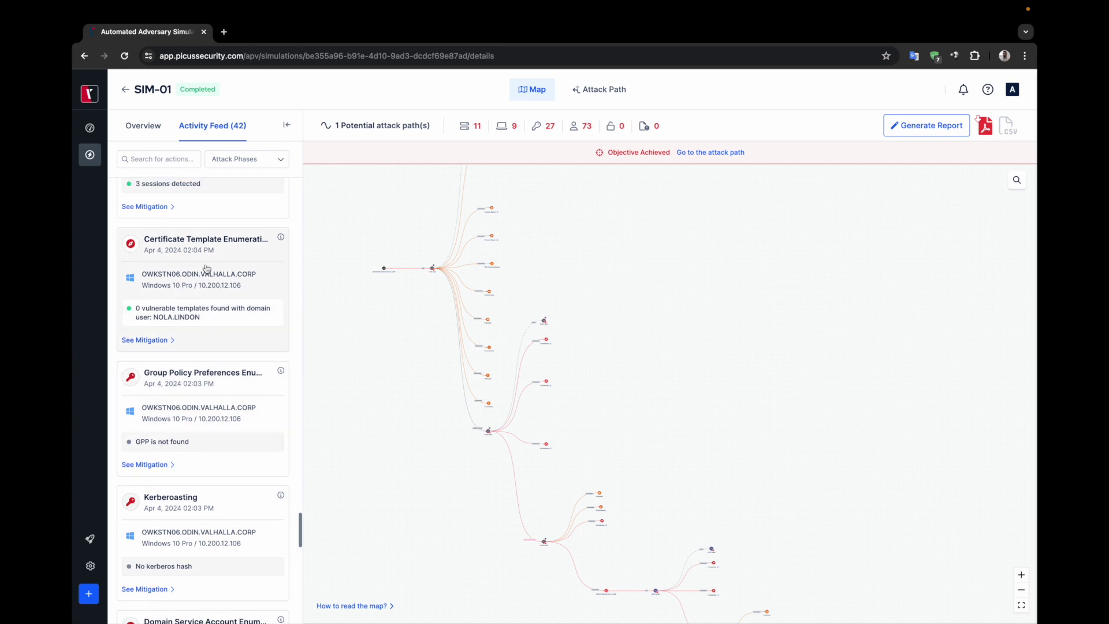
scroll(207, 269, "up", 5)
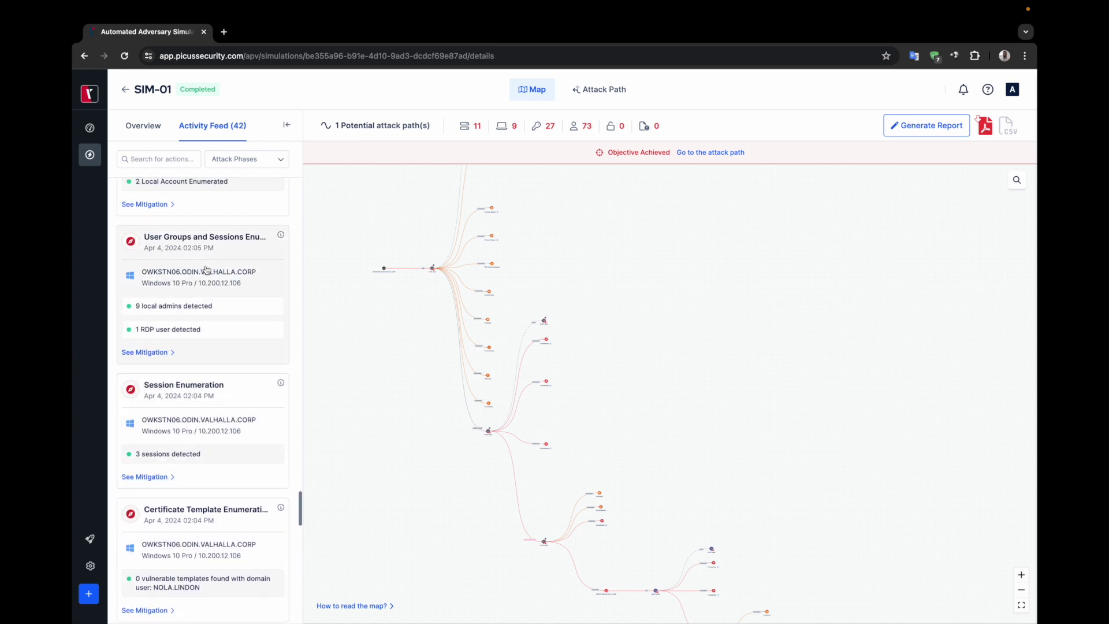
scroll(207, 271, "up", 1)
scroll(207, 273, "up", 5)
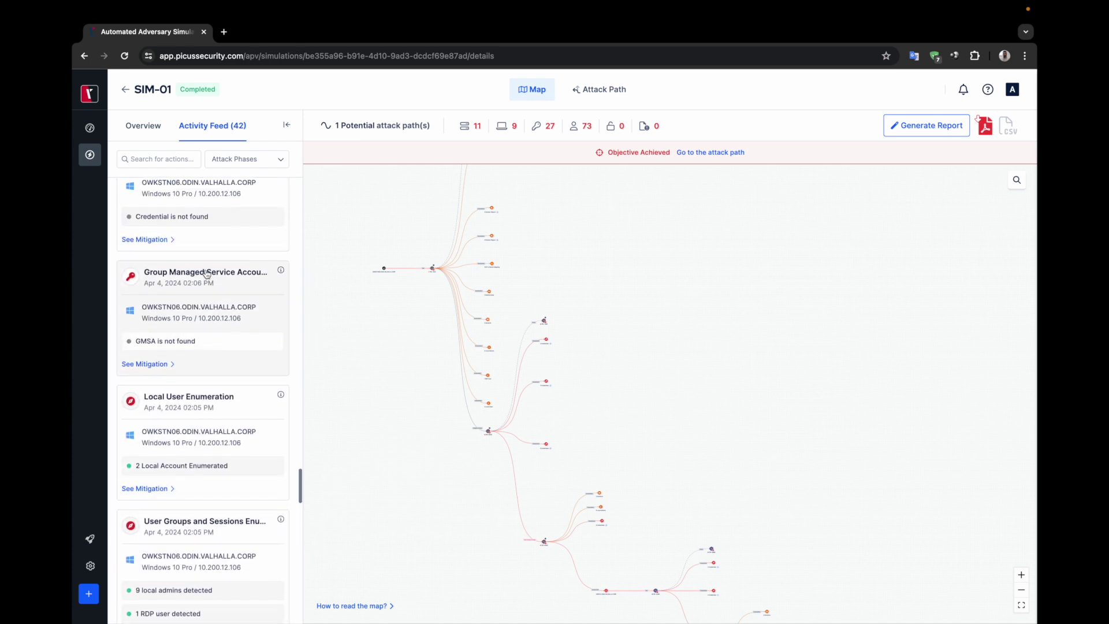
scroll(207, 273, "up", 1)
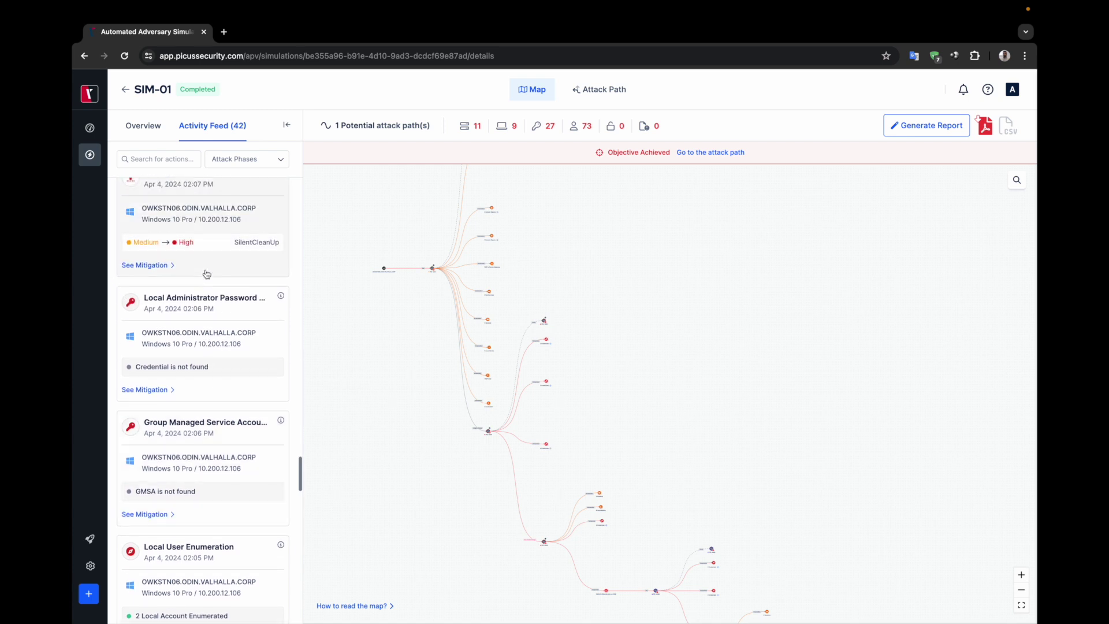
scroll(207, 274, "up", 2)
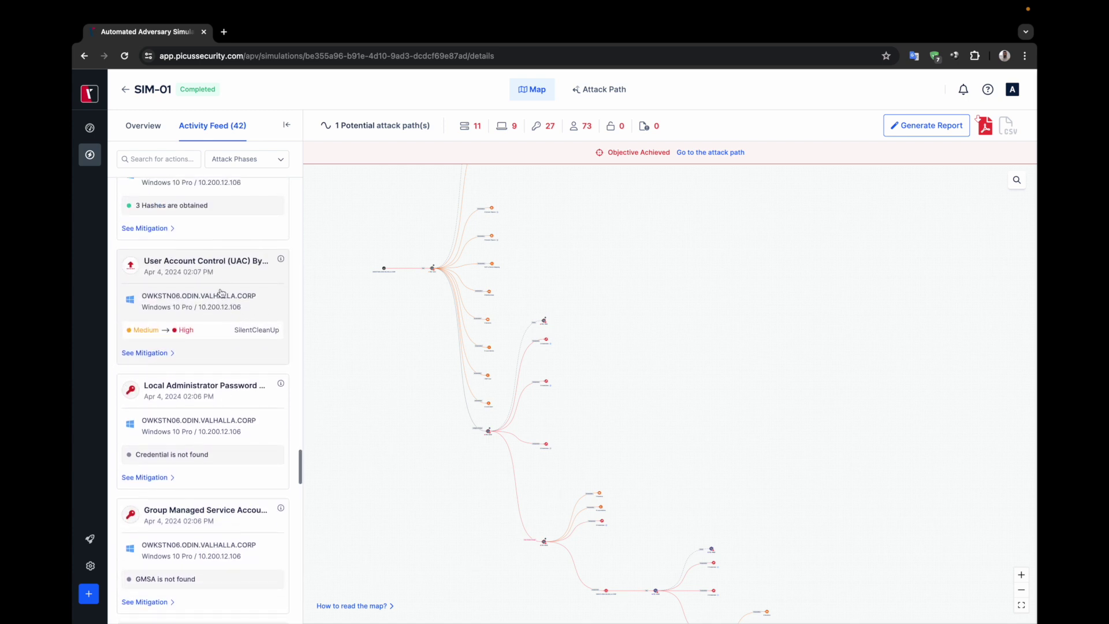
Focus the map on the UAC bypass change, close the map legend, and show the PID 8036 info card
left_click(155, 337)
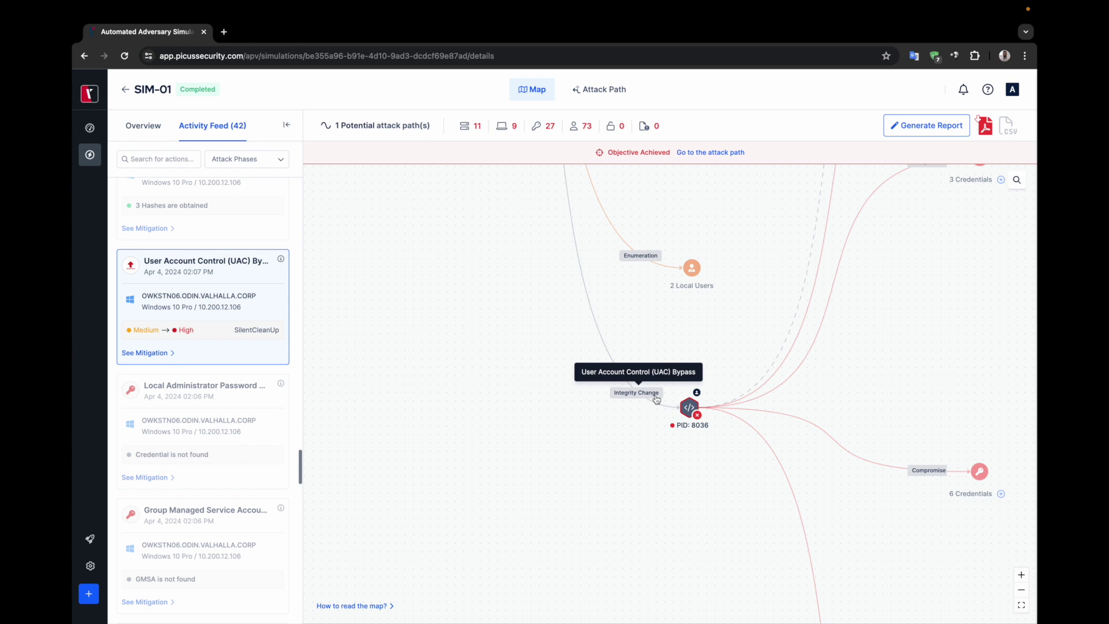
left_click(342, 606)
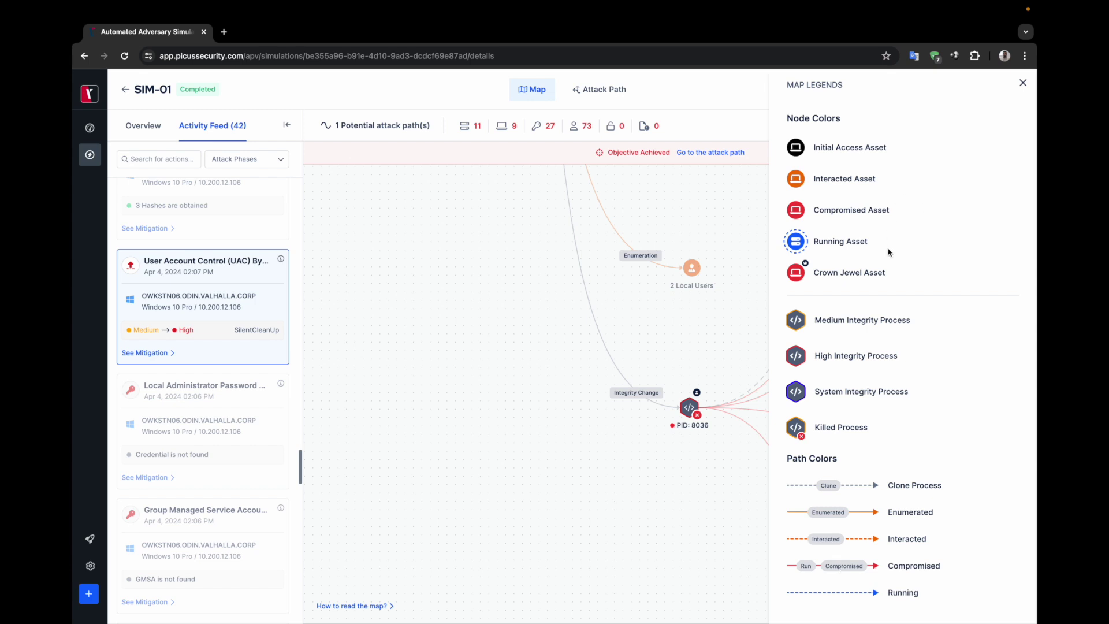
left_click(1021, 84)
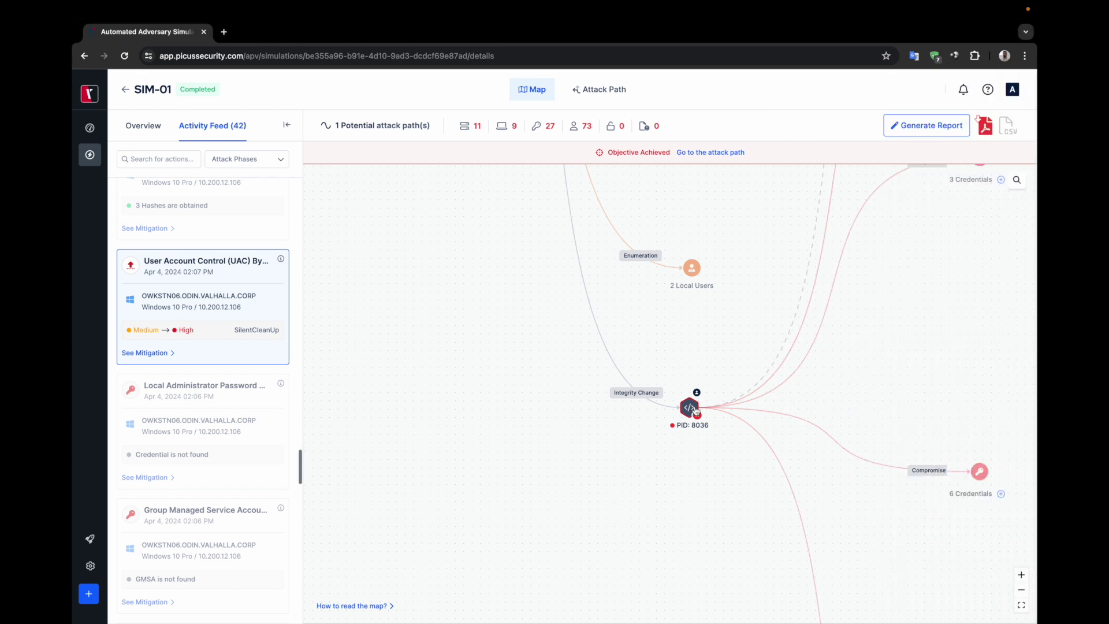
mouse_move(693, 410)
Zoom out and pan down the attack map, then zoom in on the PID 8036-to-OSRV12 branch
scroll(526, 409, "down", 4)
scroll(527, 408, "down", 5)
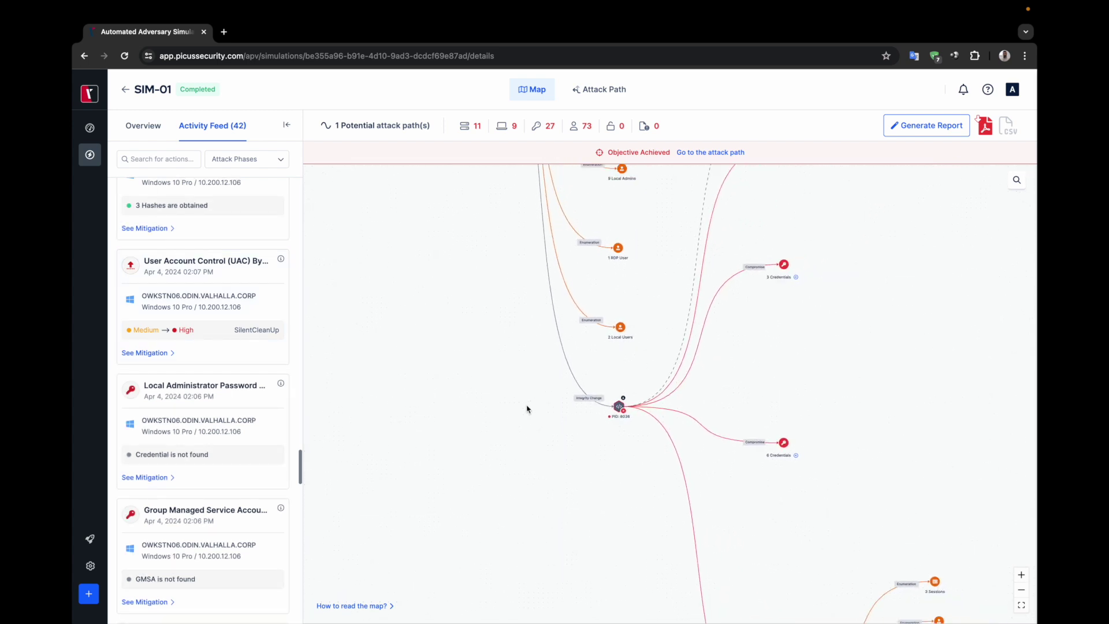
scroll(526, 409, "down", 4)
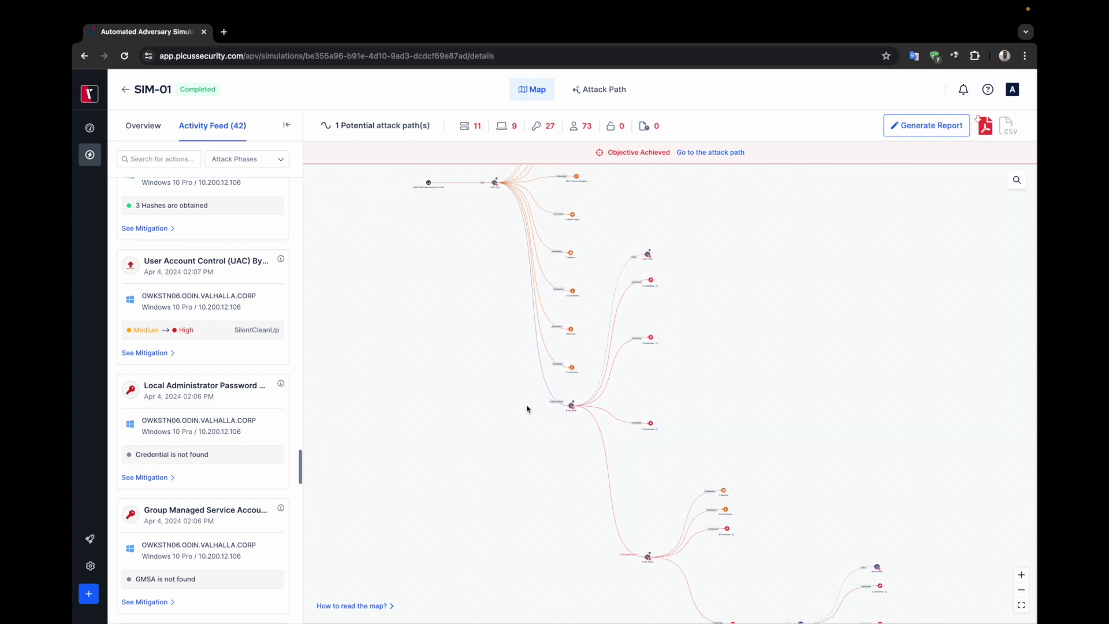
left_click_drag(566, 465, 523, 329)
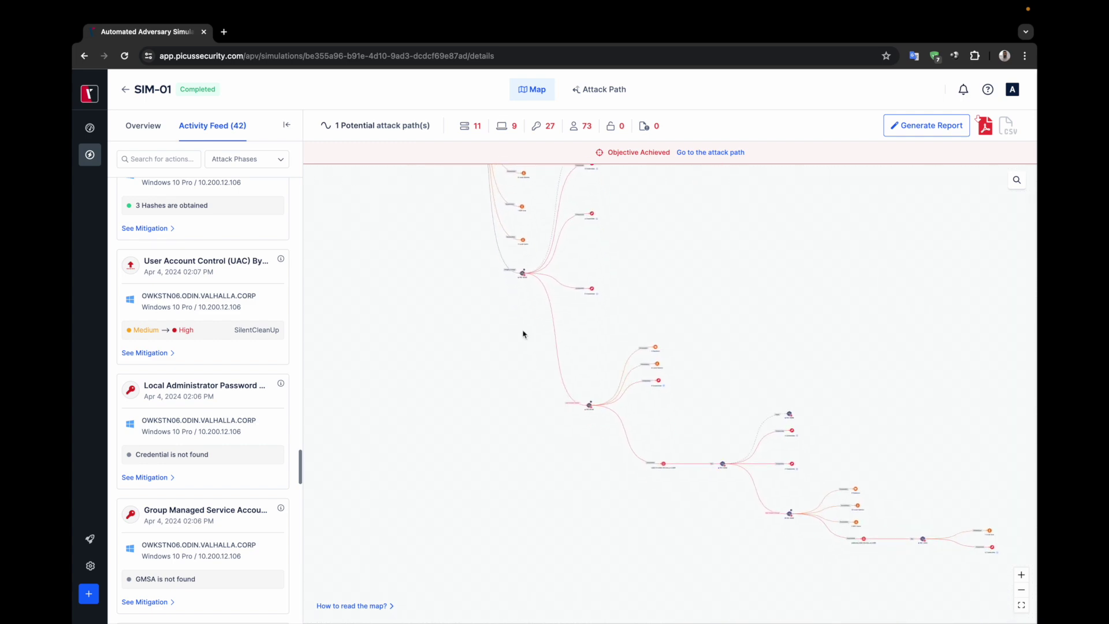
left_click_drag(569, 464, 557, 389)
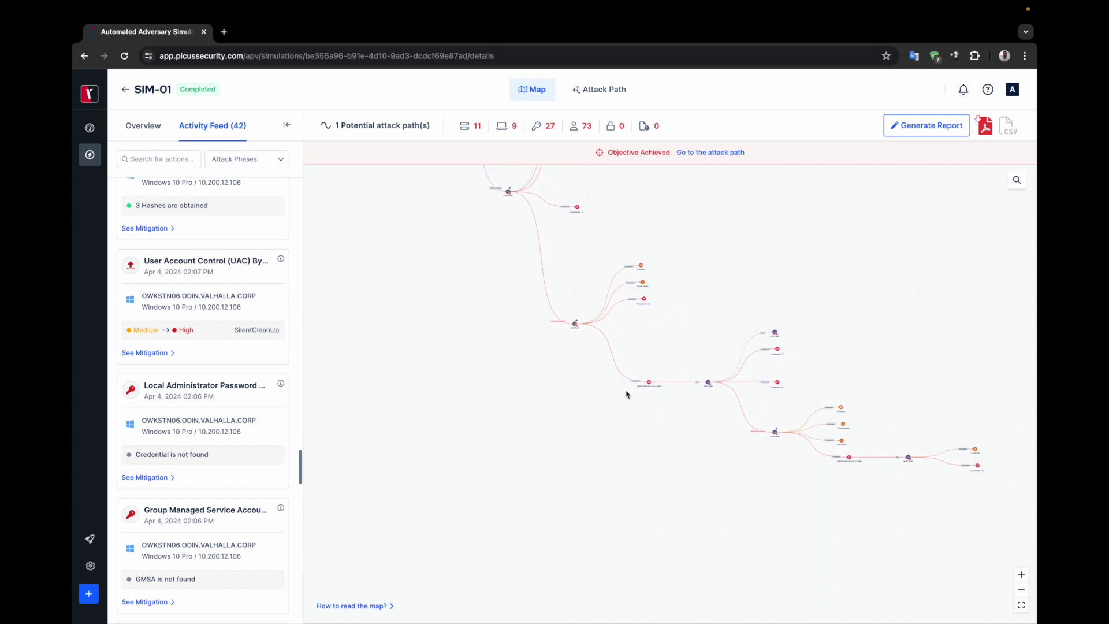
scroll(627, 394, "up", 5)
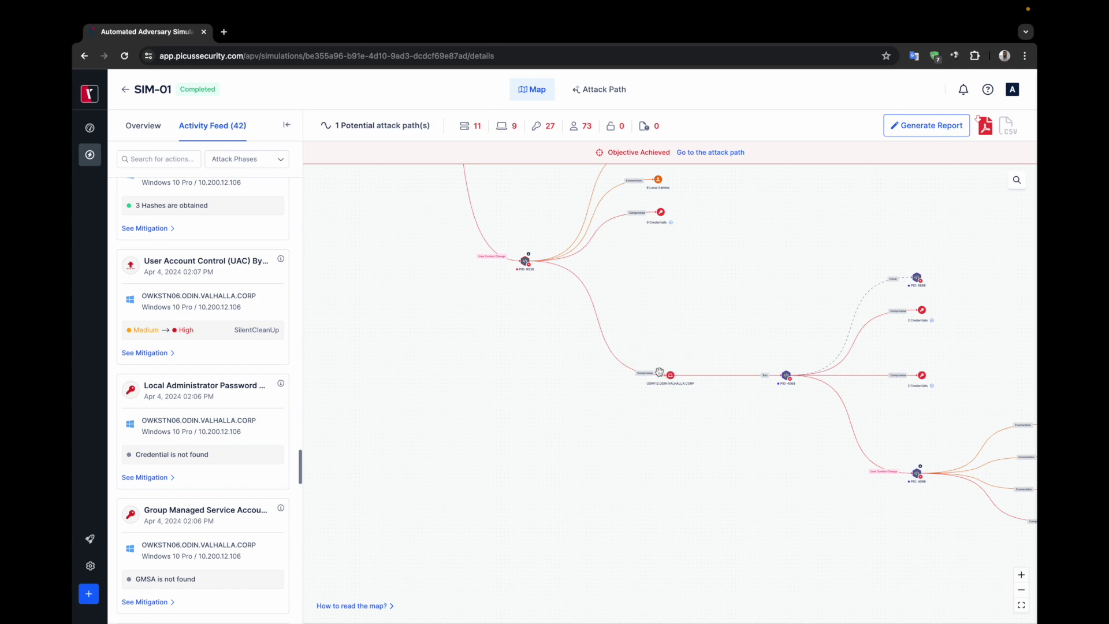
scroll(659, 371, "up", 3)
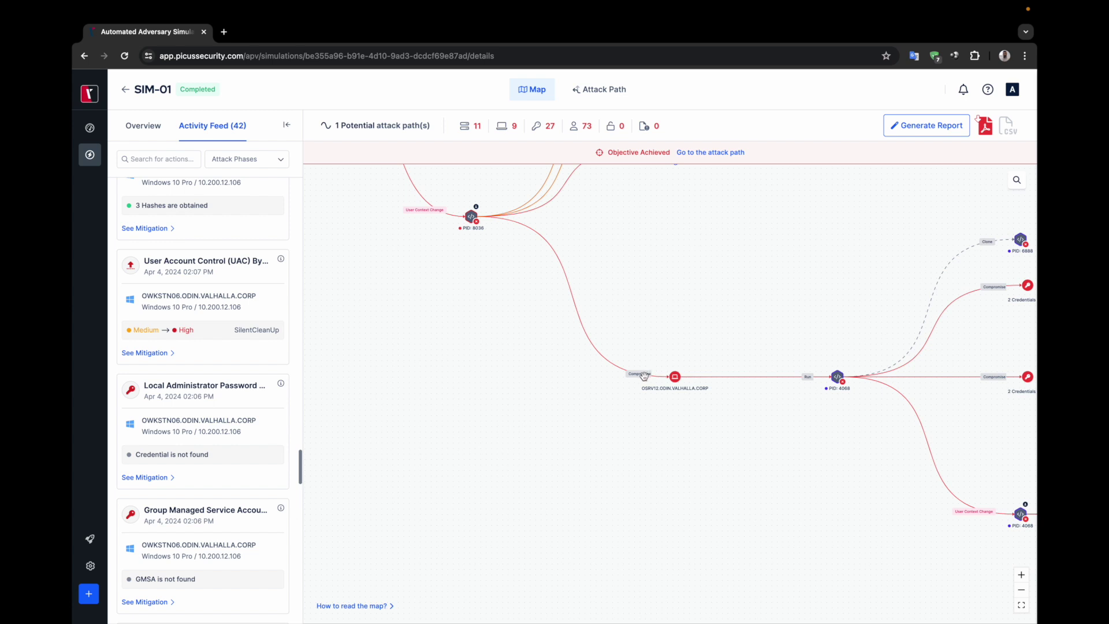
Filter the Activity Feed to the PID 8036 Compromise OSRV12 edge, showing the SMB execution action
left_click(643, 376)
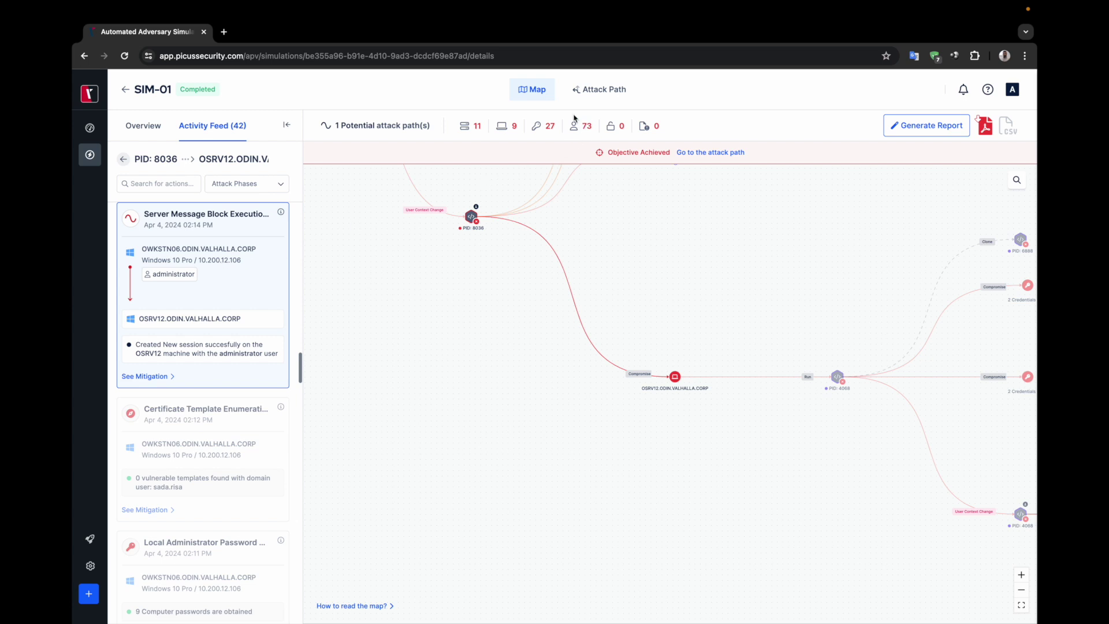
Show the eight-action Attack Path summary and the details of the OWKSTN06 workstation
mouse_move(653, 5)
left_click(601, 92)
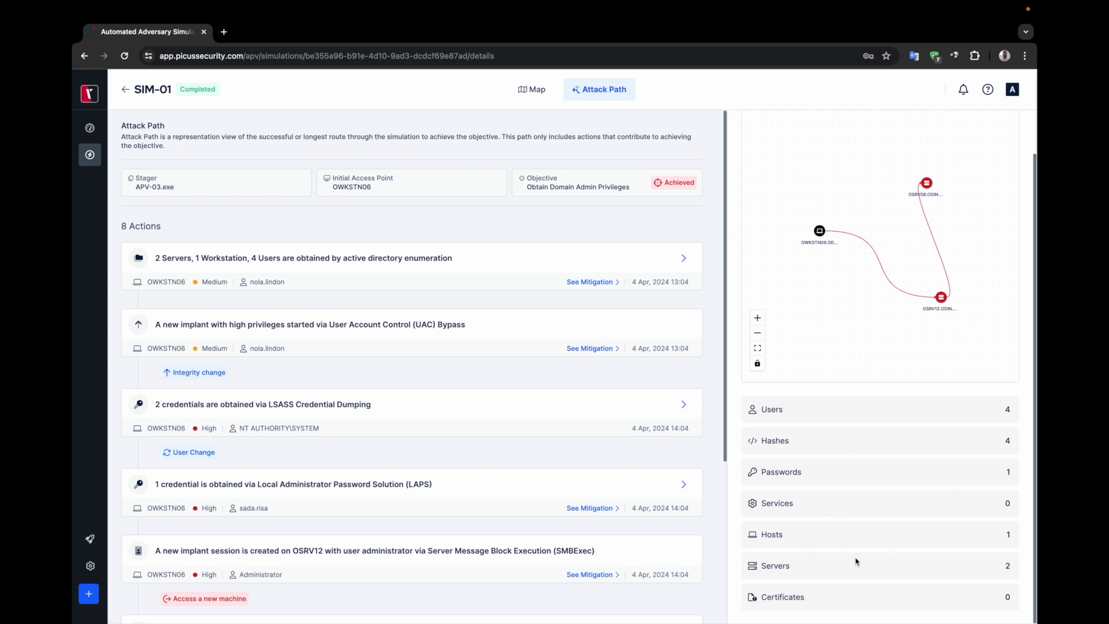
left_click(819, 232)
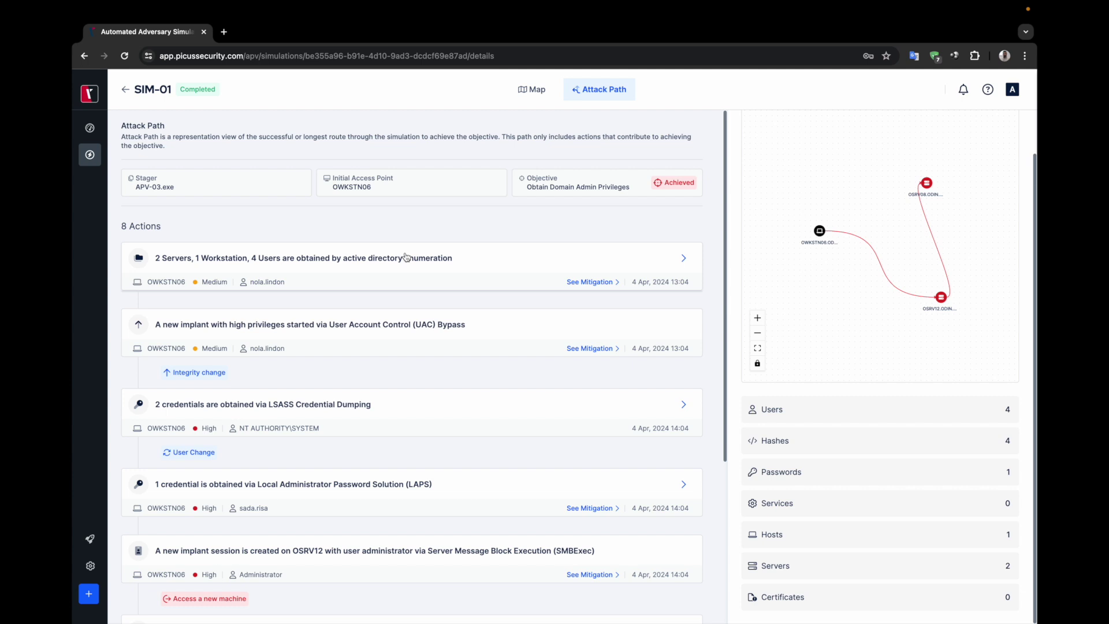
Expand the AD enumeration action and the OWKSTN06 LSASS Credential Dumping action with its two hashes
left_click(512, 254)
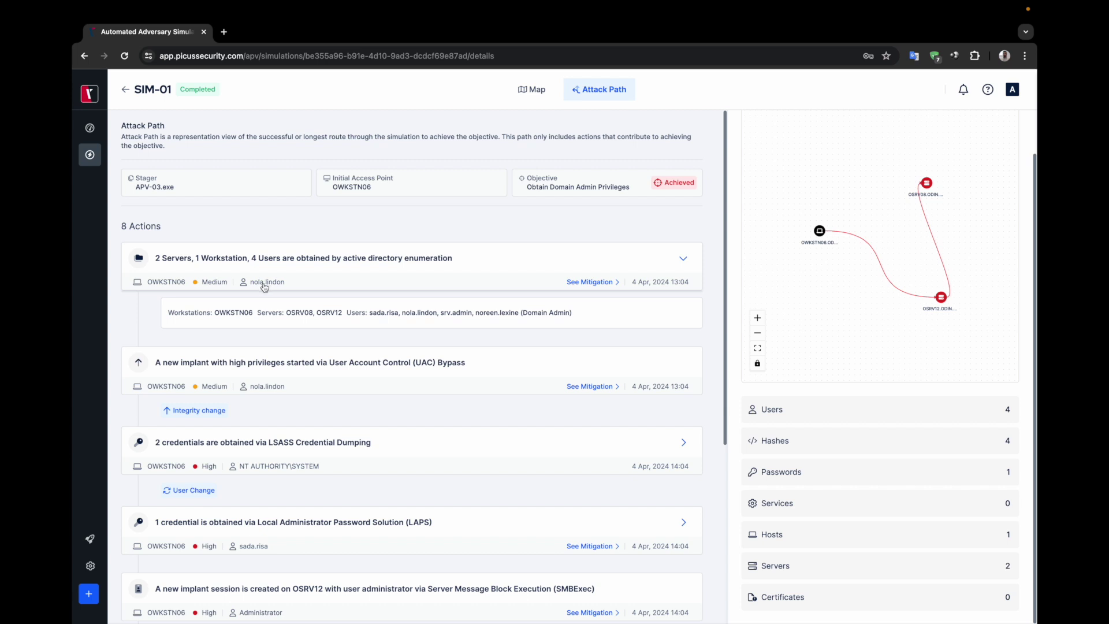
scroll(294, 298, "down", 1)
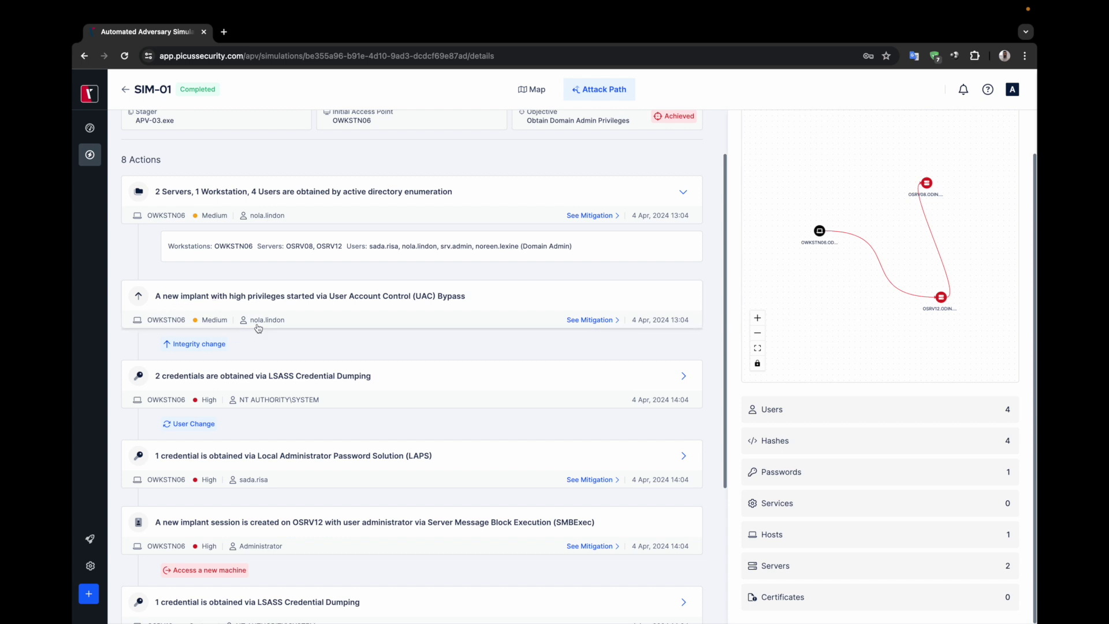
scroll(209, 333, "down", 1)
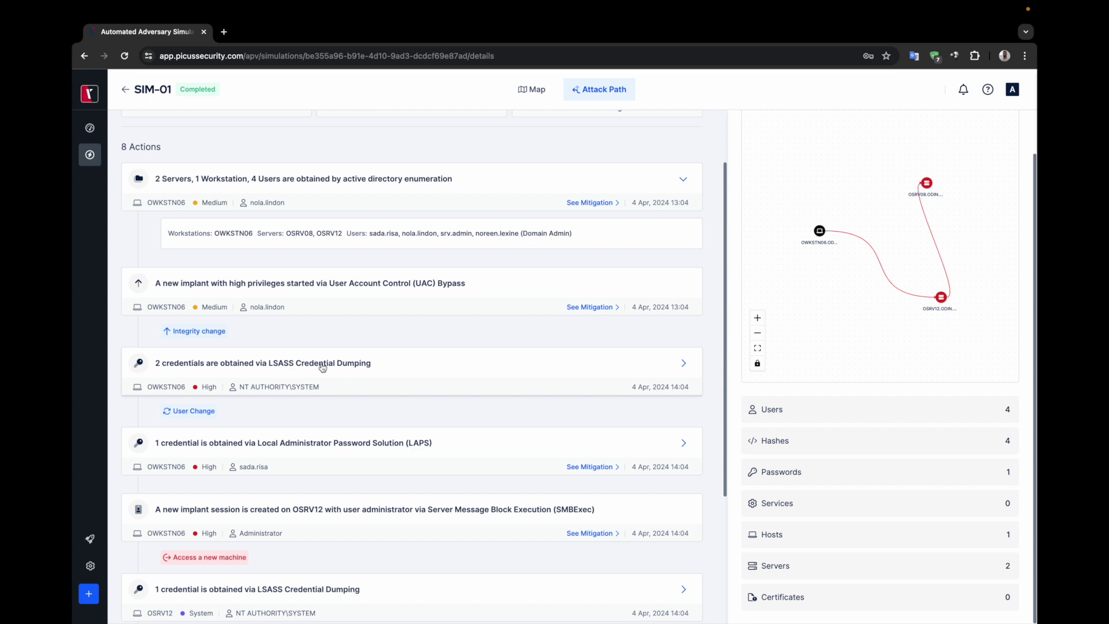
left_click(395, 362)
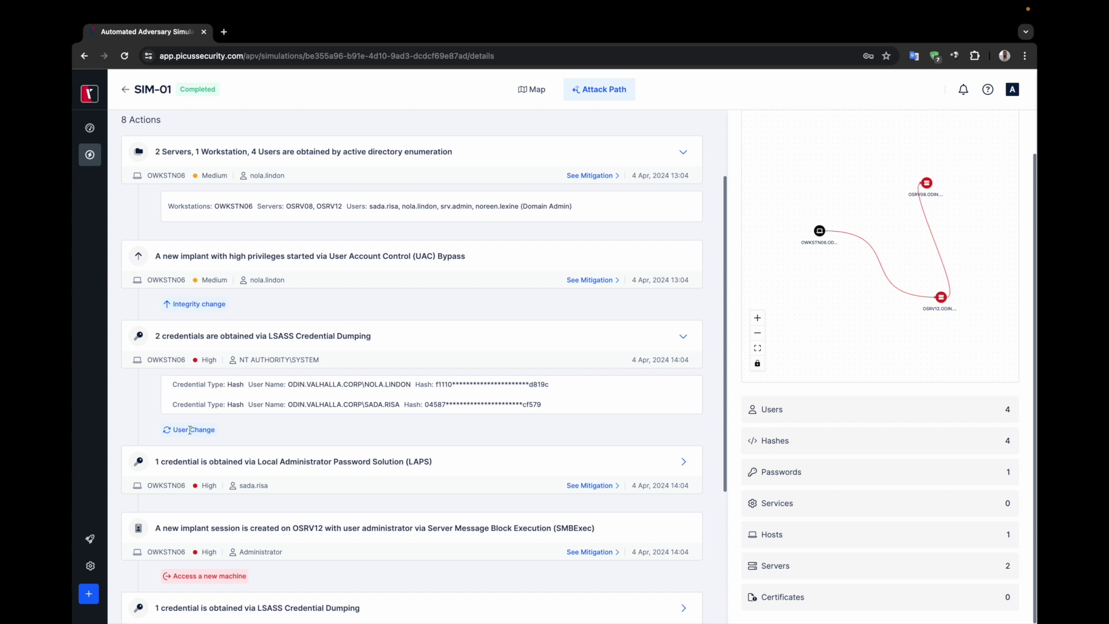
scroll(201, 430, "down", 1)
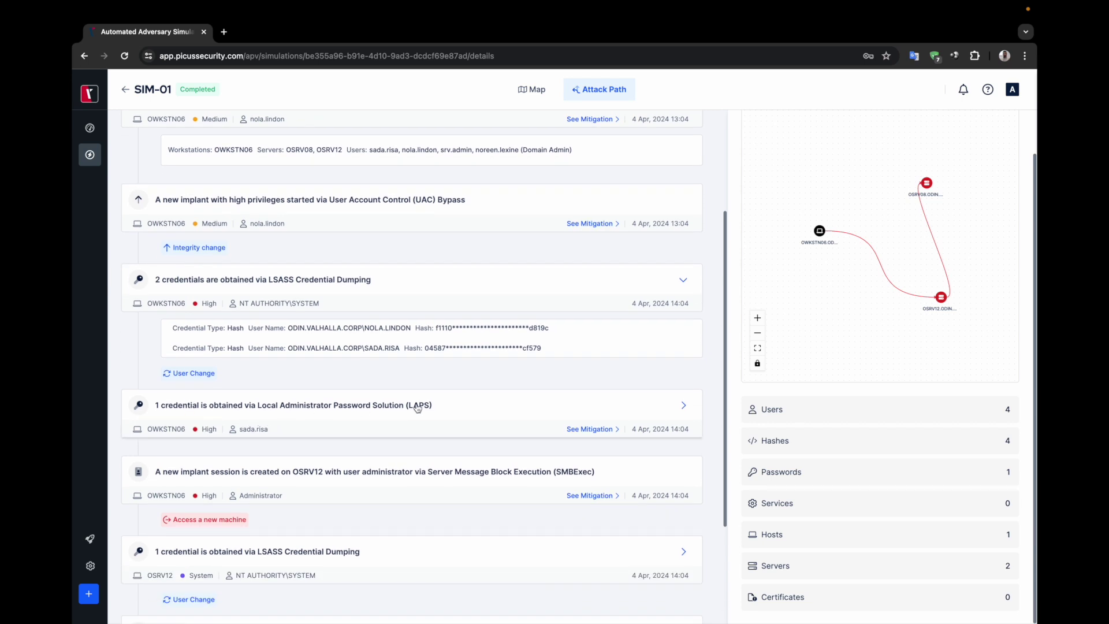
Expand the LAPS action to show the OSRV12 administrator password, then scroll to the final OSRV08 step
left_click(463, 404)
scroll(465, 404, "down", 1)
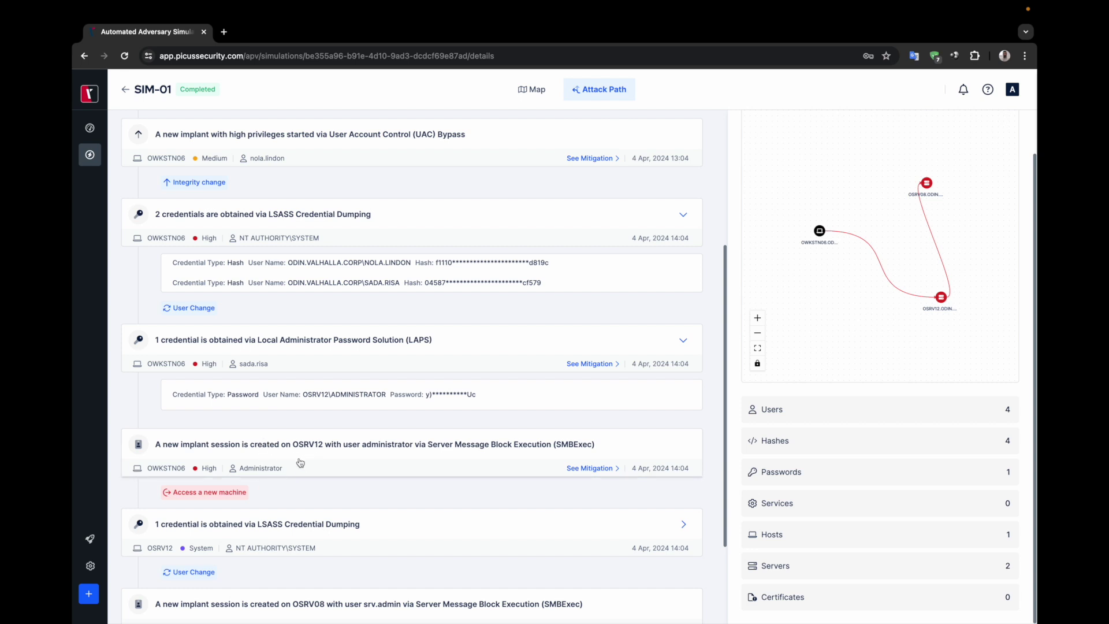
mouse_move(174, 492)
left_mouse_down()
mouse_move(221, 492)
mouse_move(174, 492)
left_mouse_up()
scroll(261, 488, "down", 4)
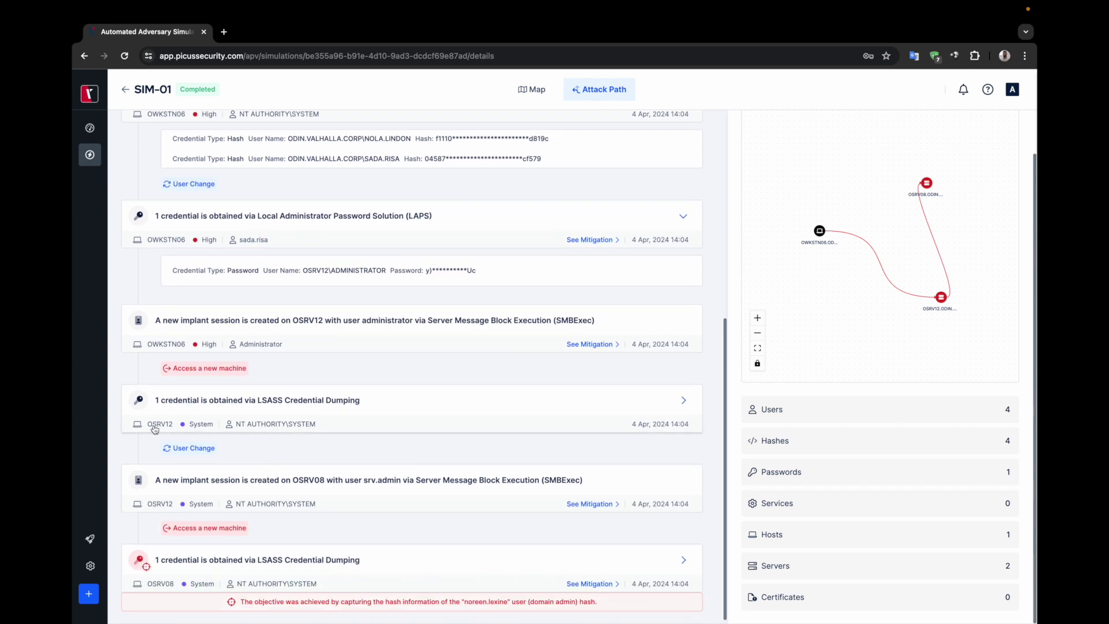
Expand the OSRV12 and OSRV08 LSASS Credential Dumping steps to show the domain admin hashes
left_click(390, 407)
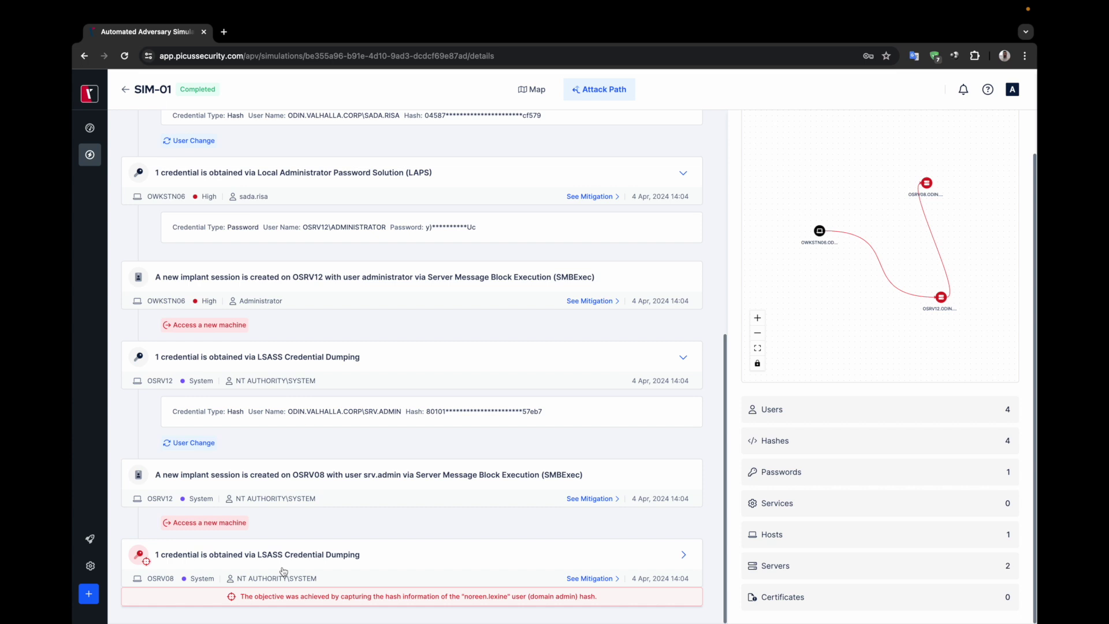
left_click(412, 552)
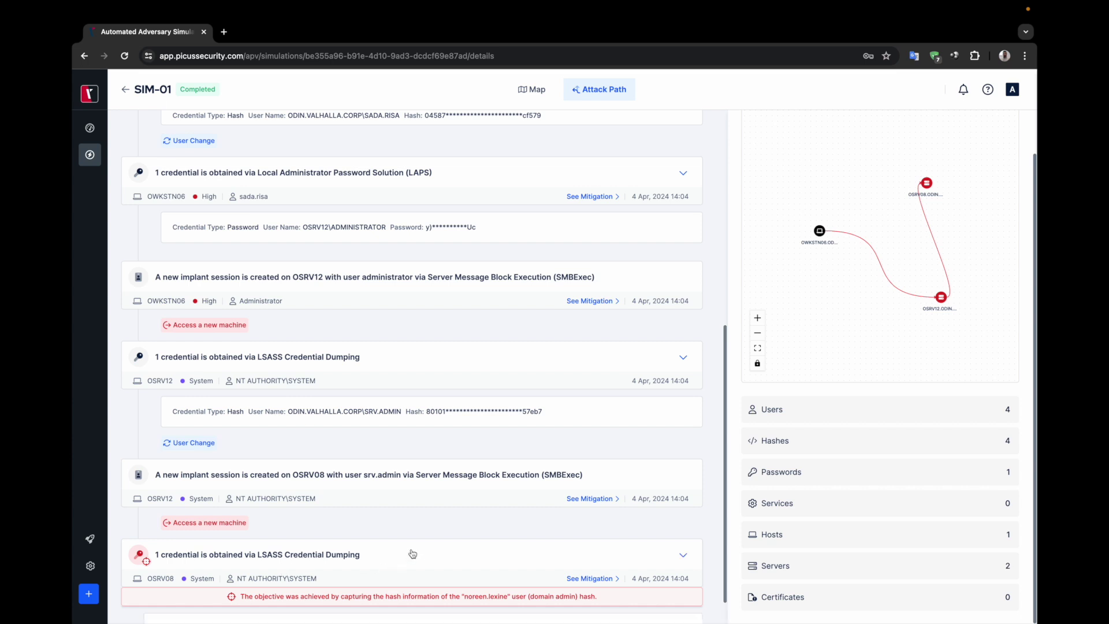